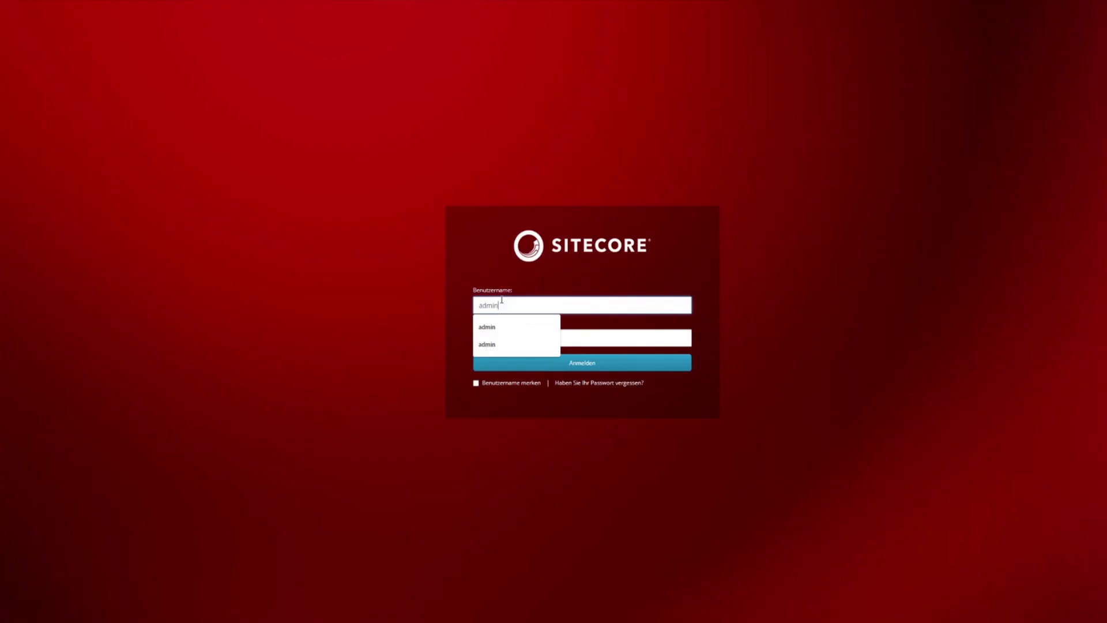
- Log in with the account password and show the Insert options for the content node
key("Tab")
type("b")
key("Return")
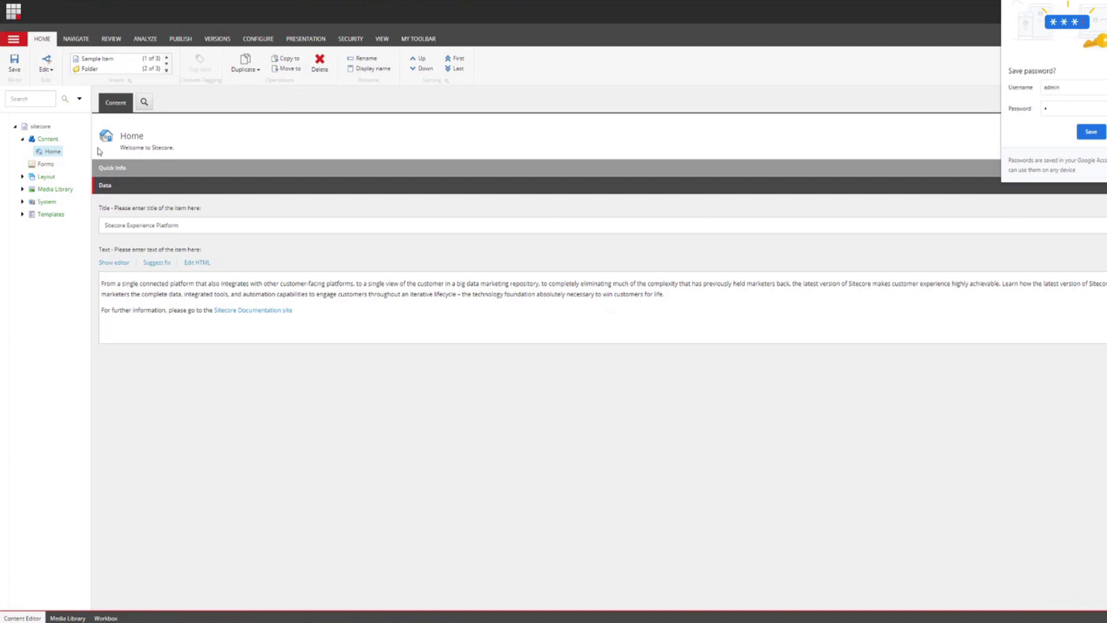
right_click(52, 140)
mouse_move(74, 151)
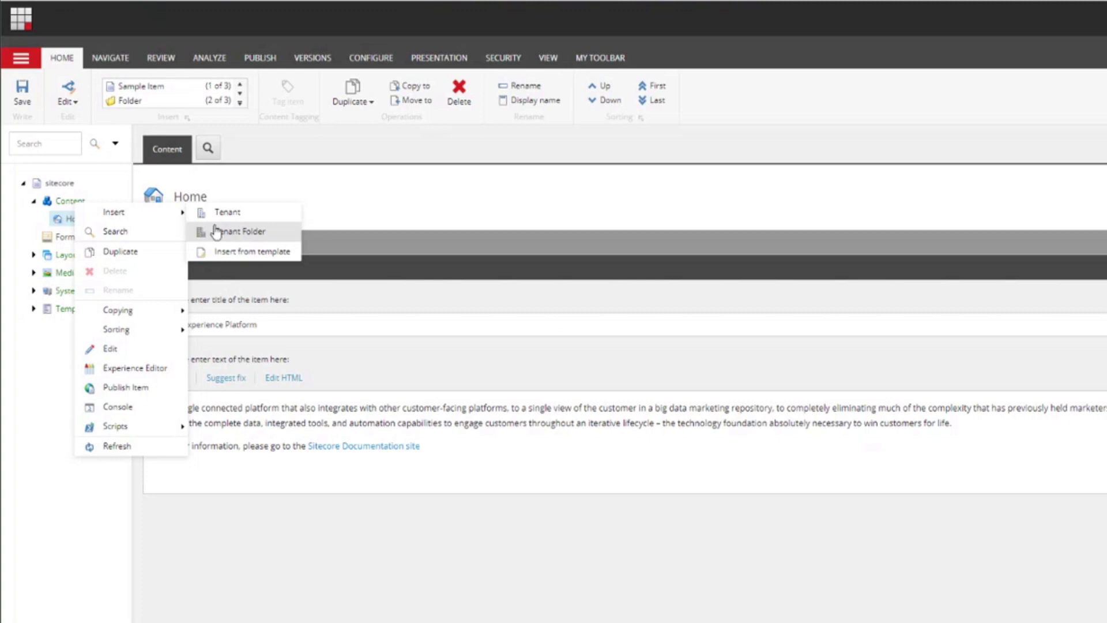
- Insert a tenant named 'SXA Tutorial' with all modules kept checked
left_click(222, 212)
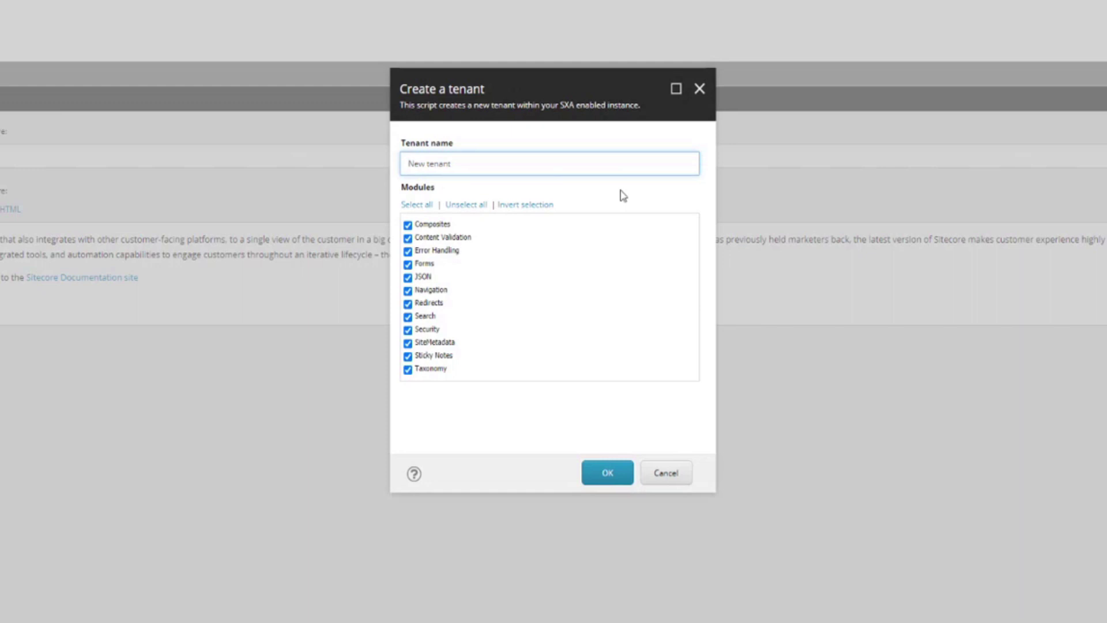
left_click_drag(514, 166, 377, 168)
type("SXA Tutorial")
left_click(608, 474)
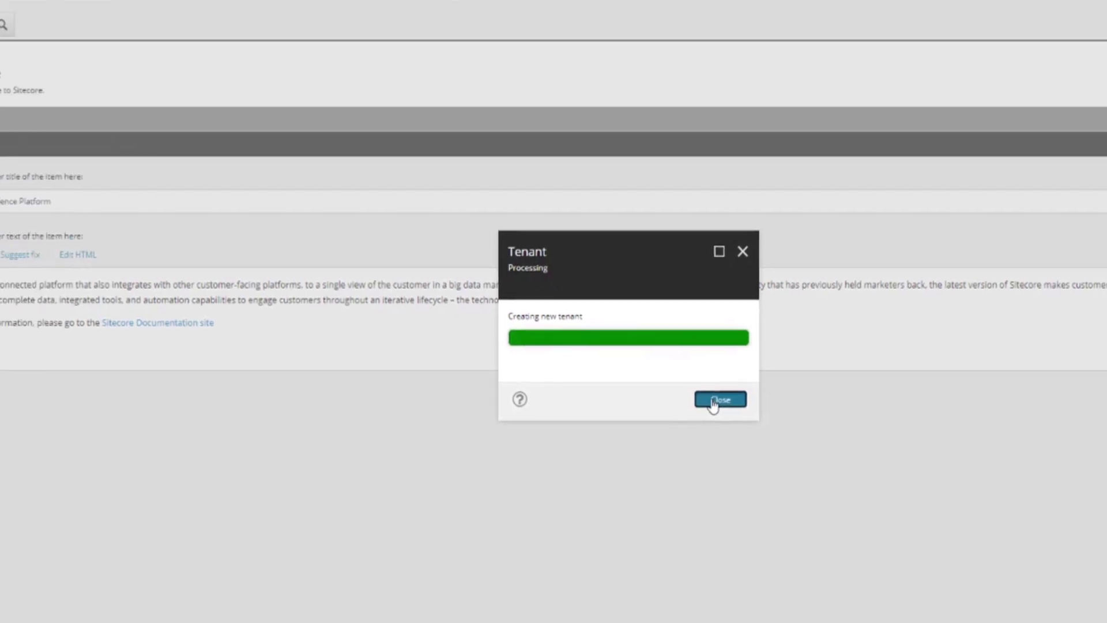
- Dismiss the tenant progress dialog and insert a new site under SXA Tutorial
left_click(637, 357)
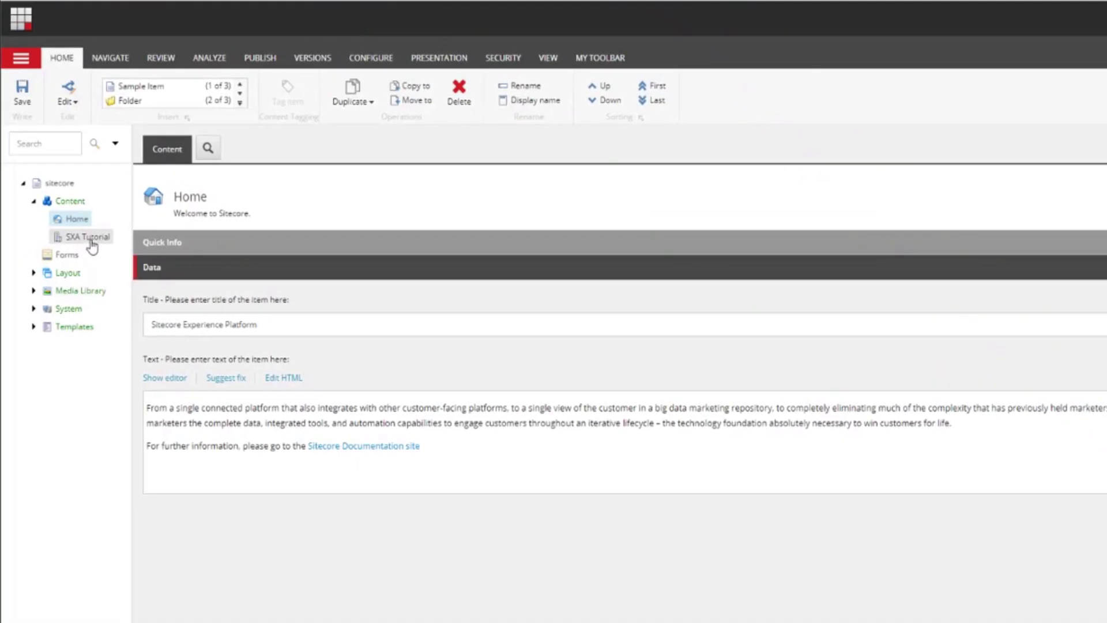
right_click(95, 241)
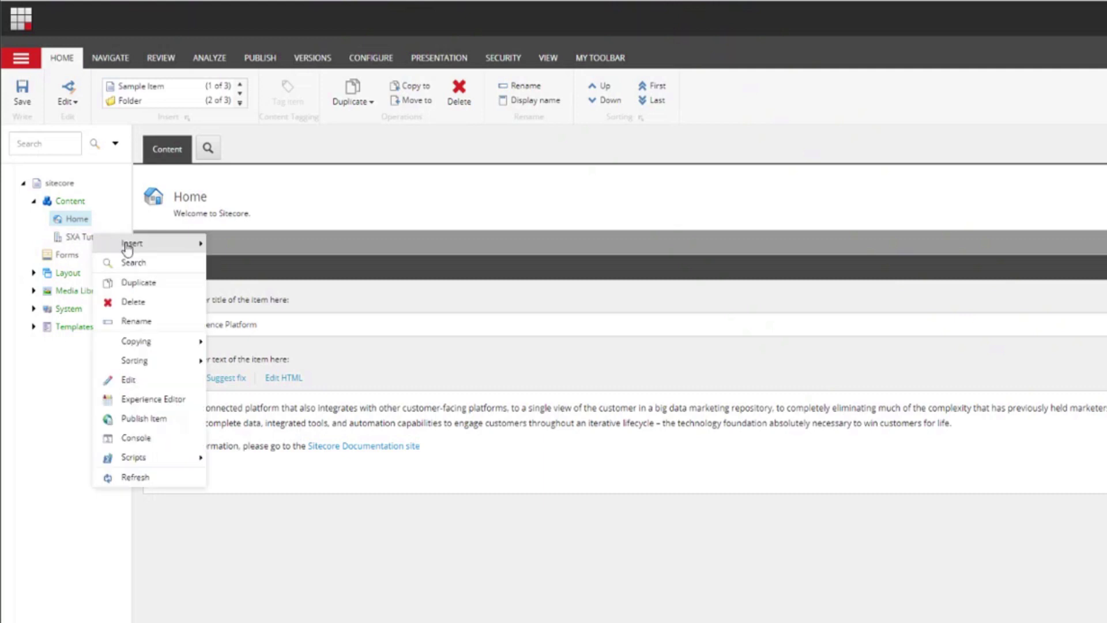
mouse_move(130, 243)
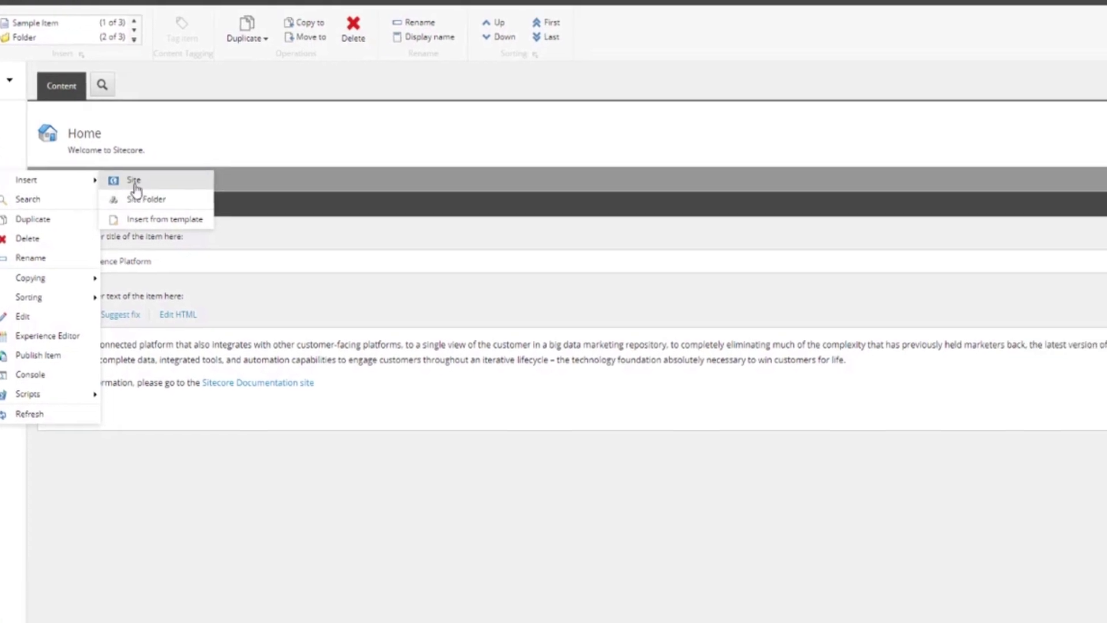
left_click(239, 243)
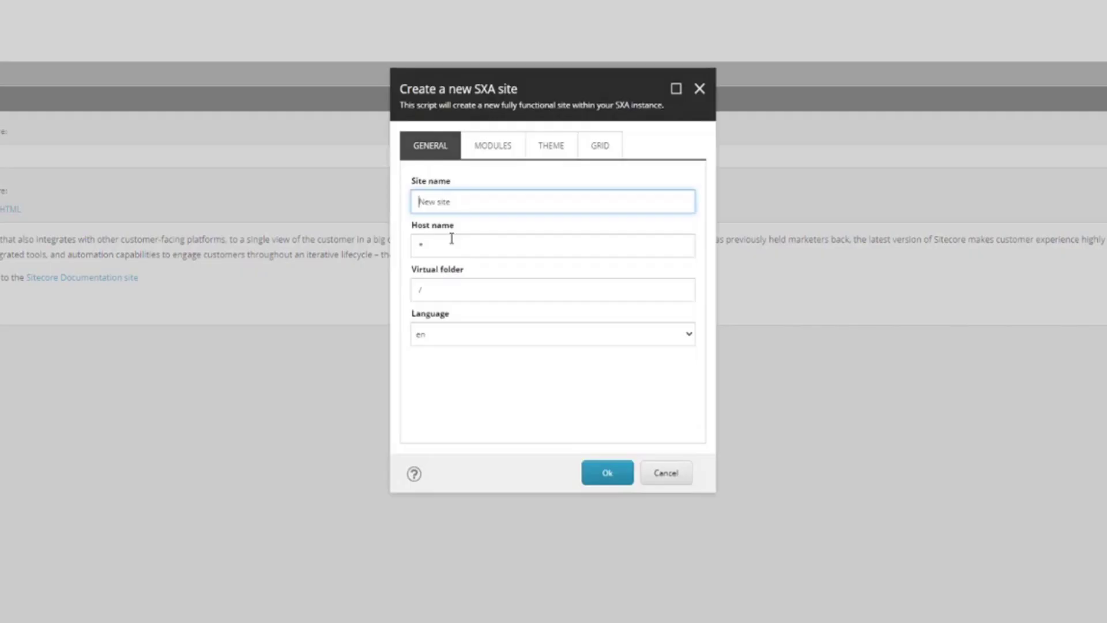
- Replace the default site name with 'Company DEV'
left_click_drag(475, 203, 347, 200)
type("Company DEV")
- Keep host name *, virtual folder / and language en, glancing at the modules list
left_click(477, 246)
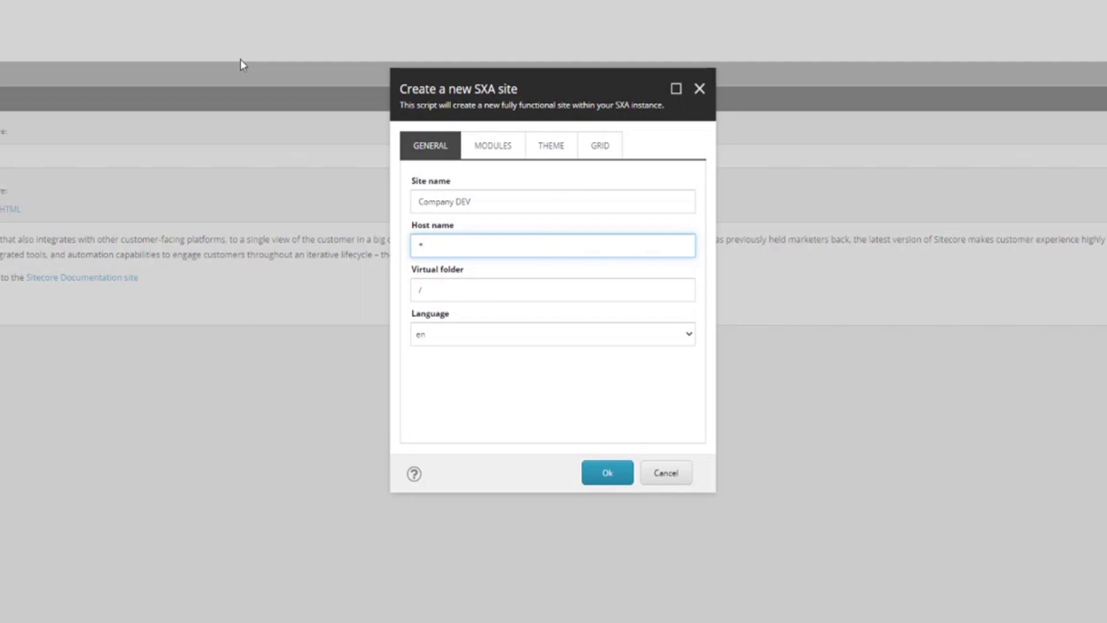
left_click(429, 285)
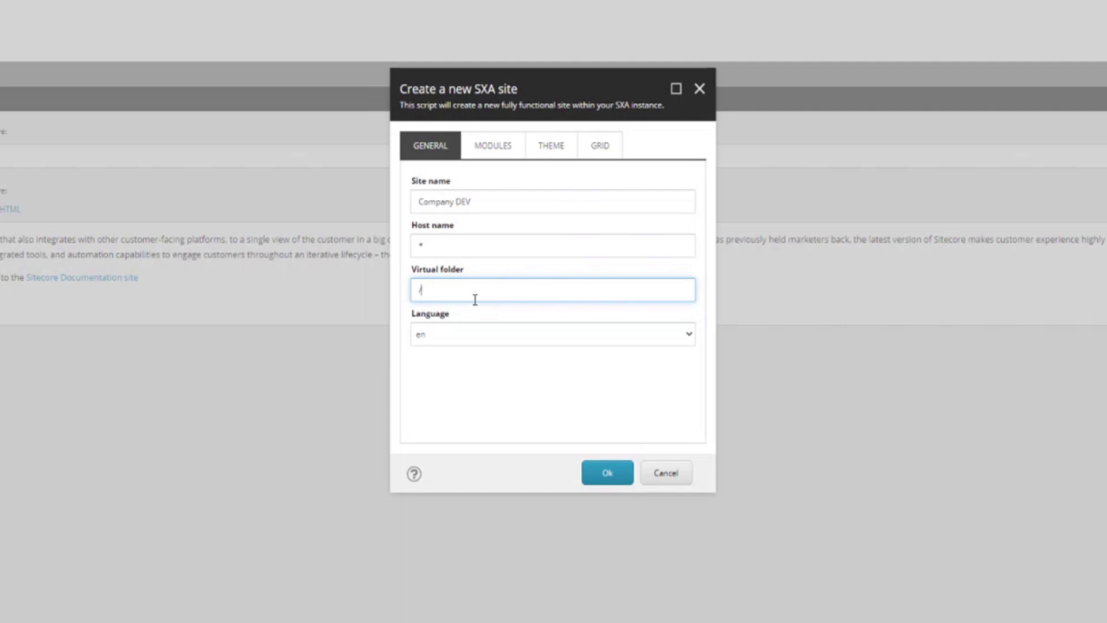
left_click(474, 337)
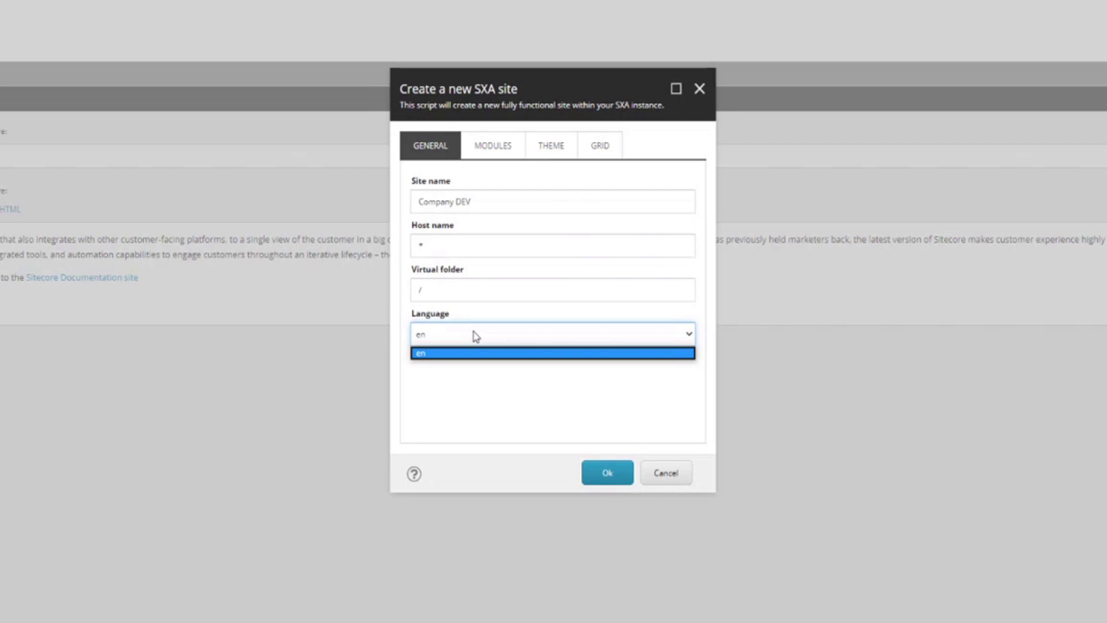
left_click(491, 152)
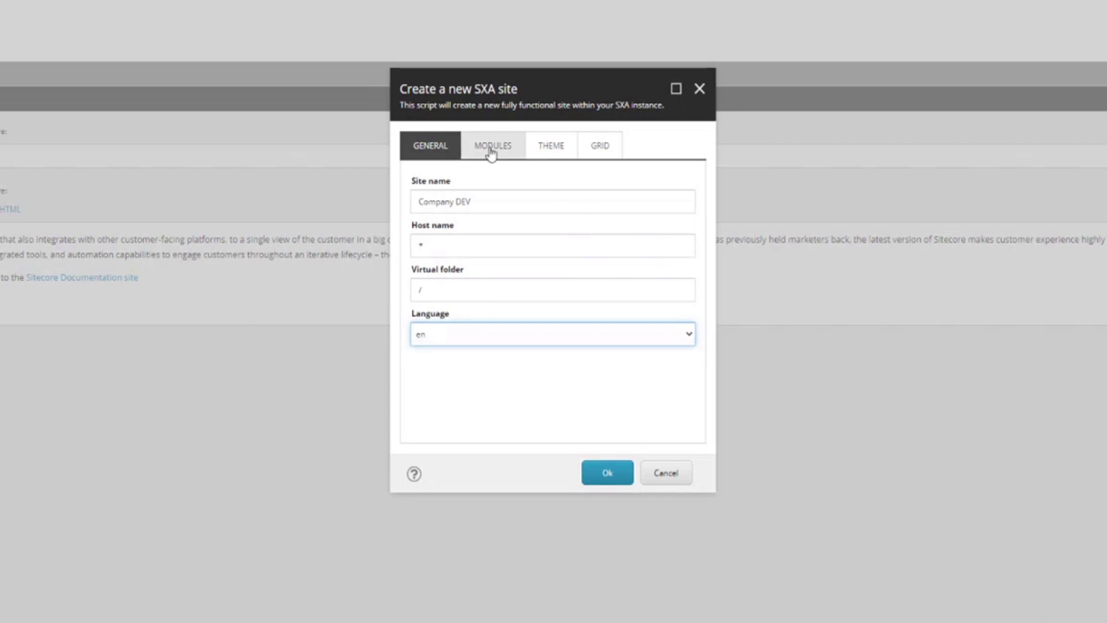
left_click(490, 151)
left_click(449, 148)
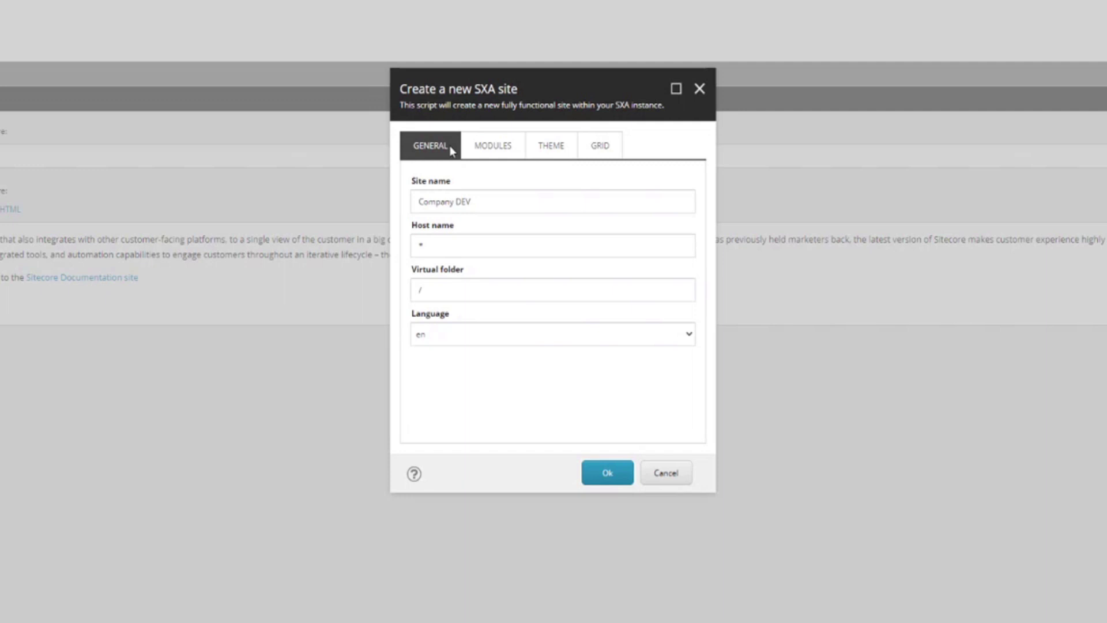
left_click(492, 155)
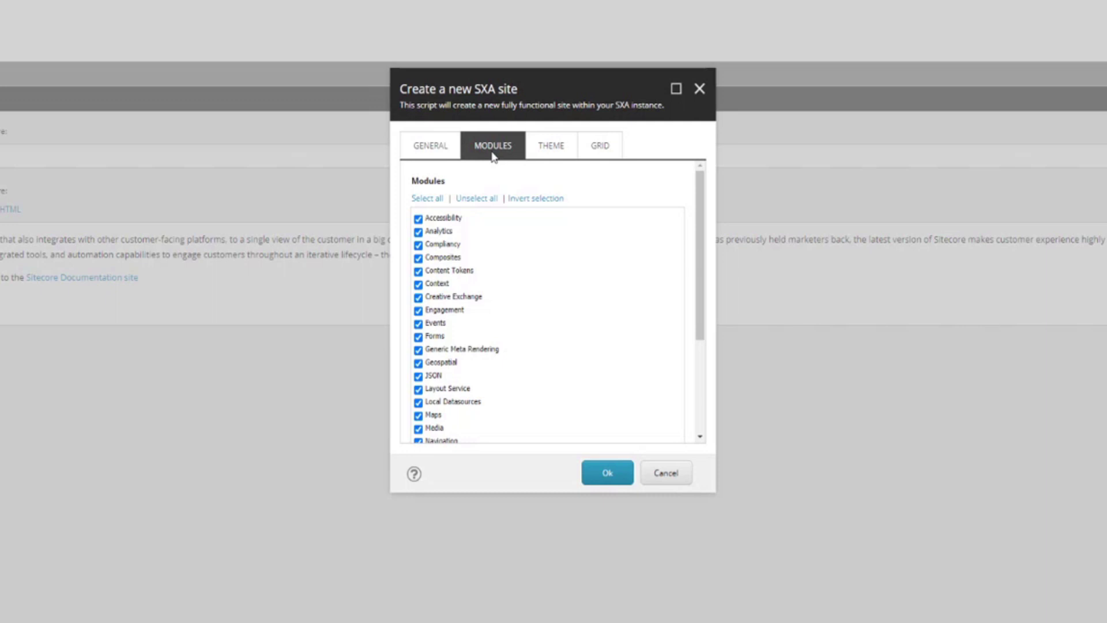
scroll(519, 302, "down", 3)
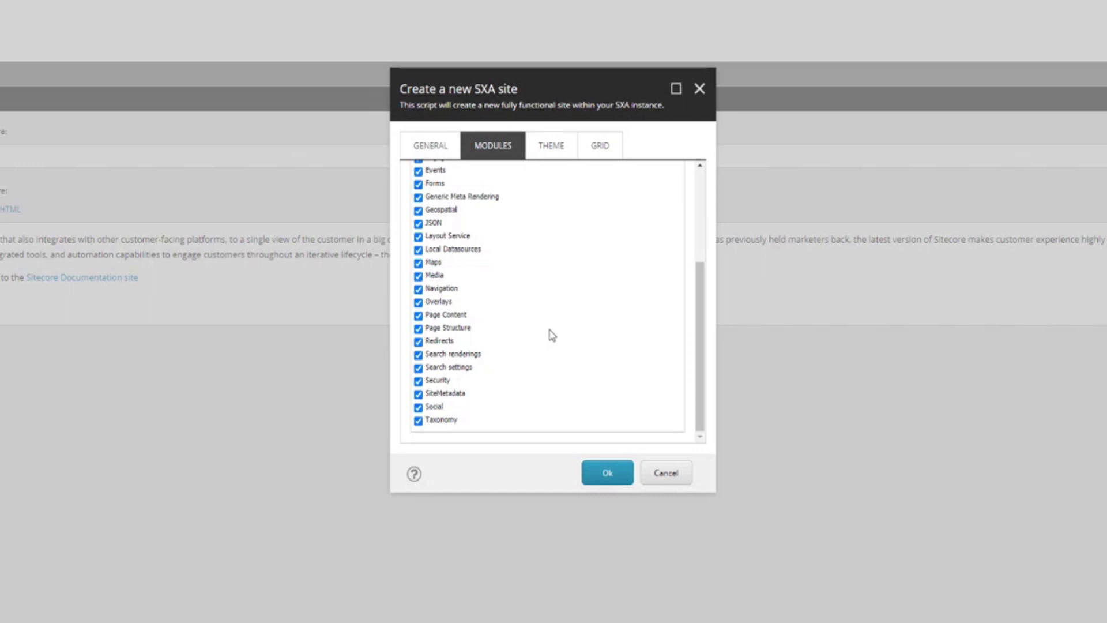
scroll(552, 336, "up", 3)
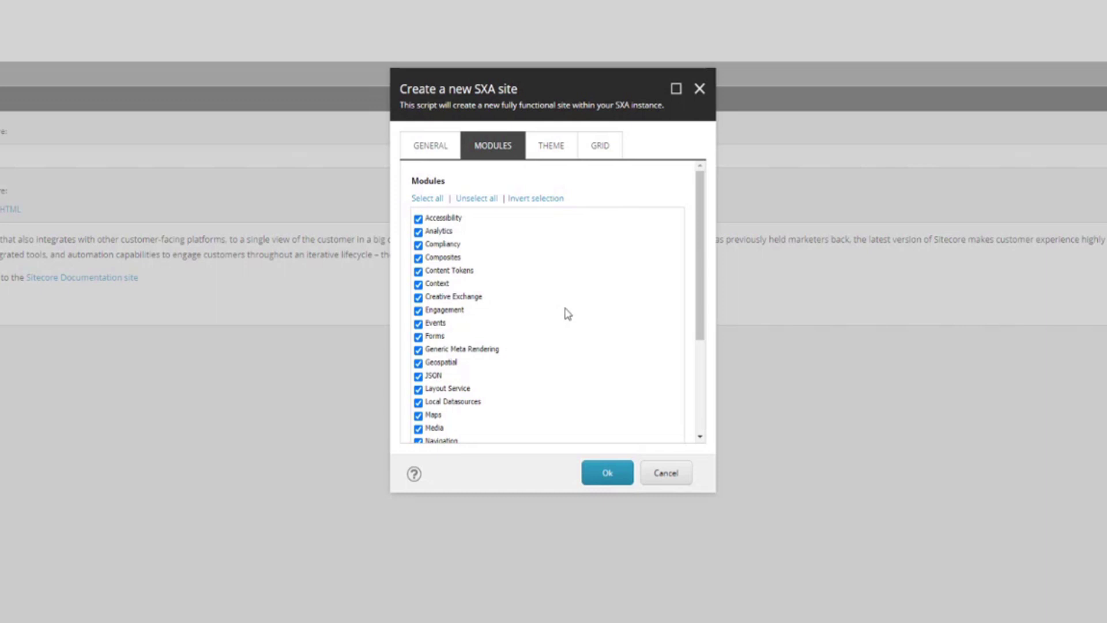
- Add the Wireframe theme to the site's Selected themes list
left_click(557, 152)
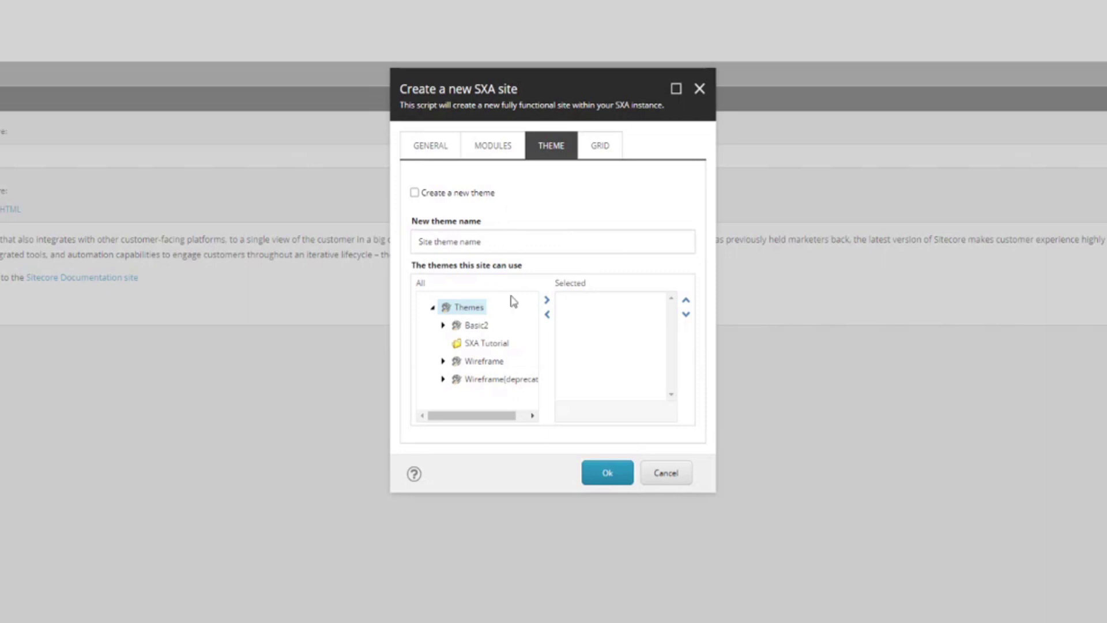
double_click(486, 363)
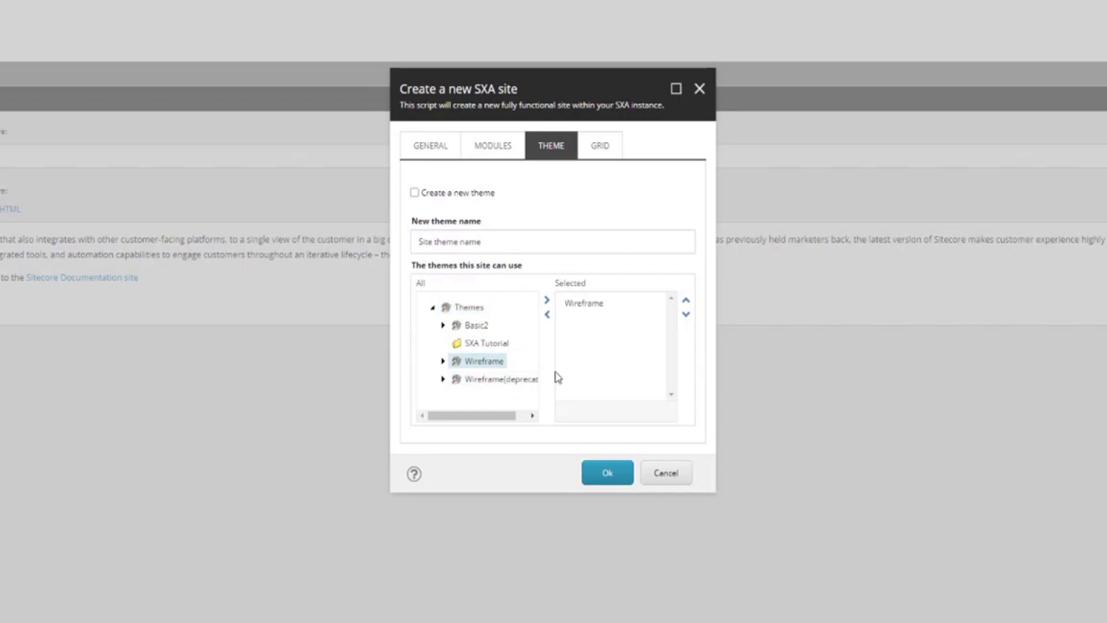
- Keep Bootstrap 4 as the site's grid system on the GRID settings
left_click(610, 151)
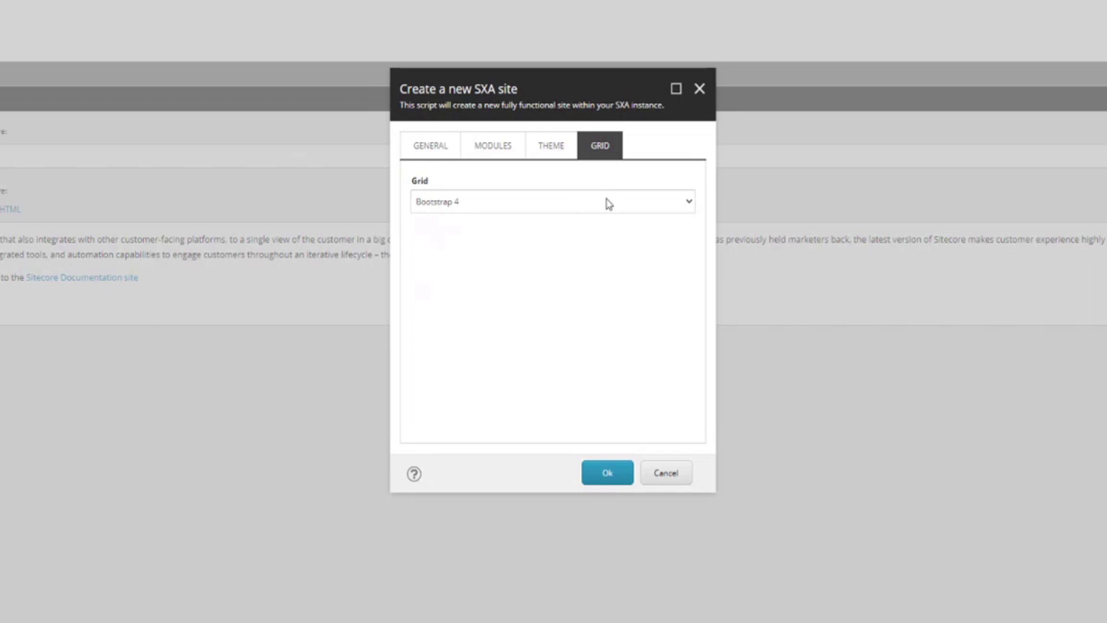
left_click(577, 204)
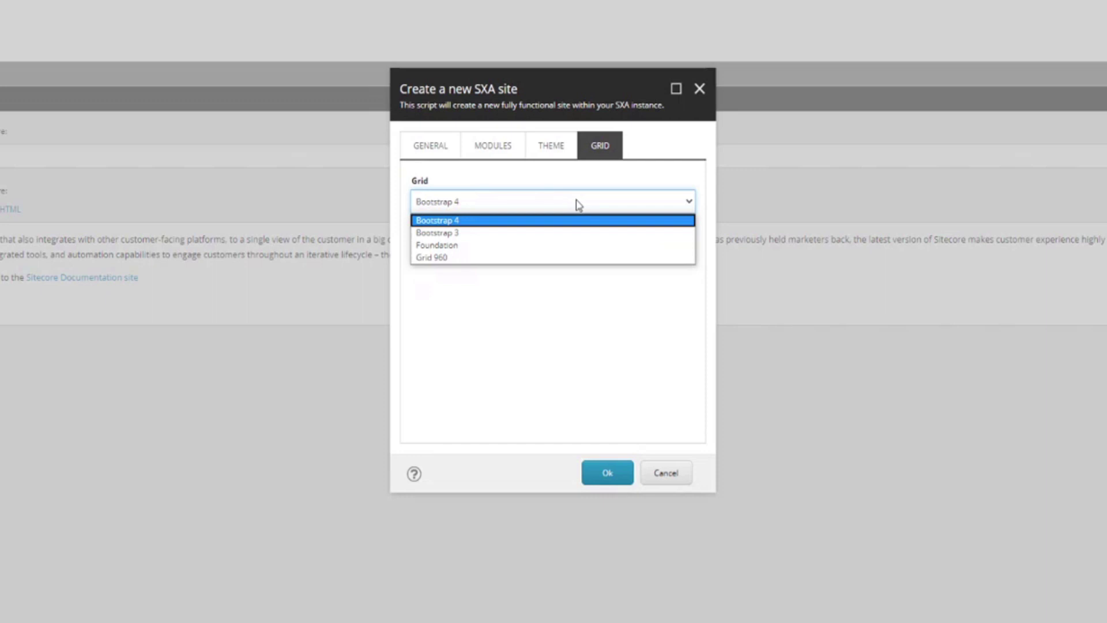
left_click(577, 203)
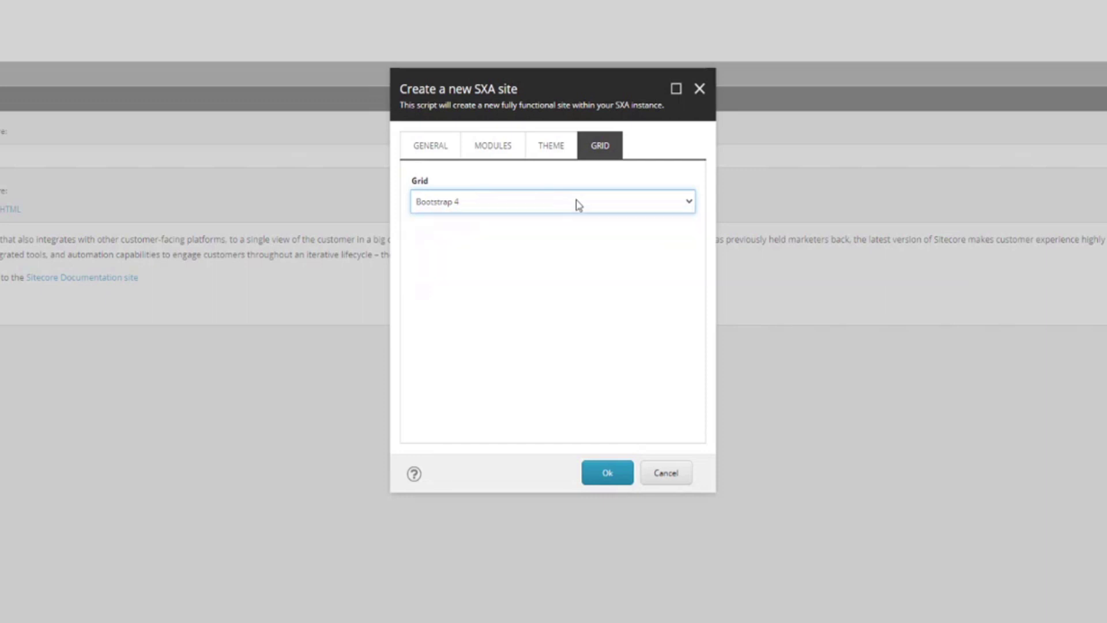
- Confirm the wizard with Ok to create the Company DEV site
left_click(606, 475)
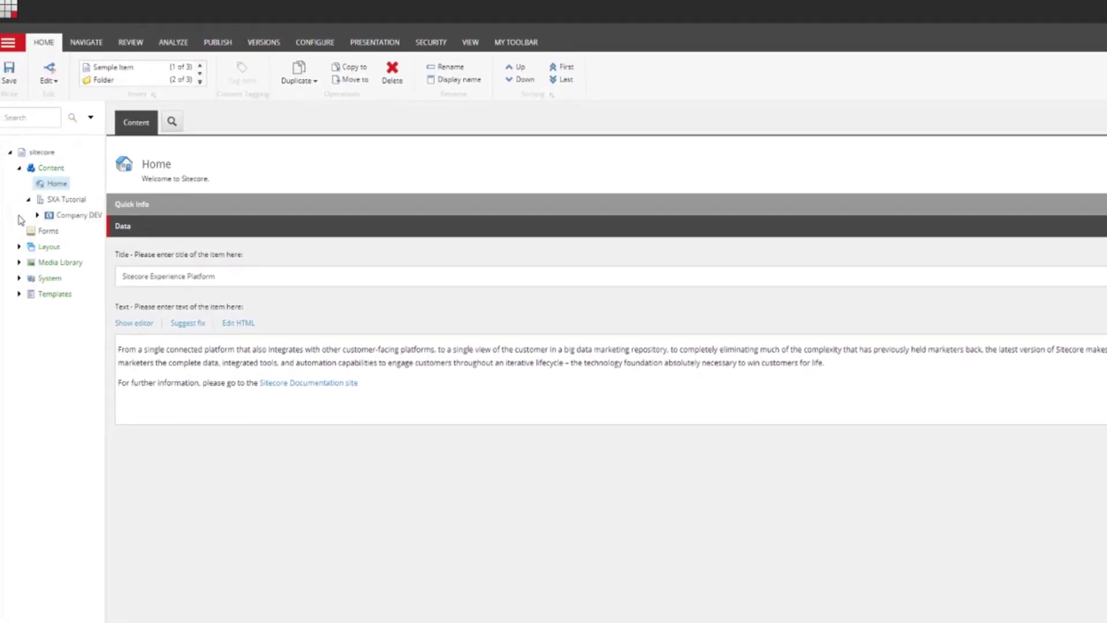
- Expand Company DEV's Home, Media, Data, Presentation and Settings nodes, revealing its Site Grouping entry
left_click(38, 215)
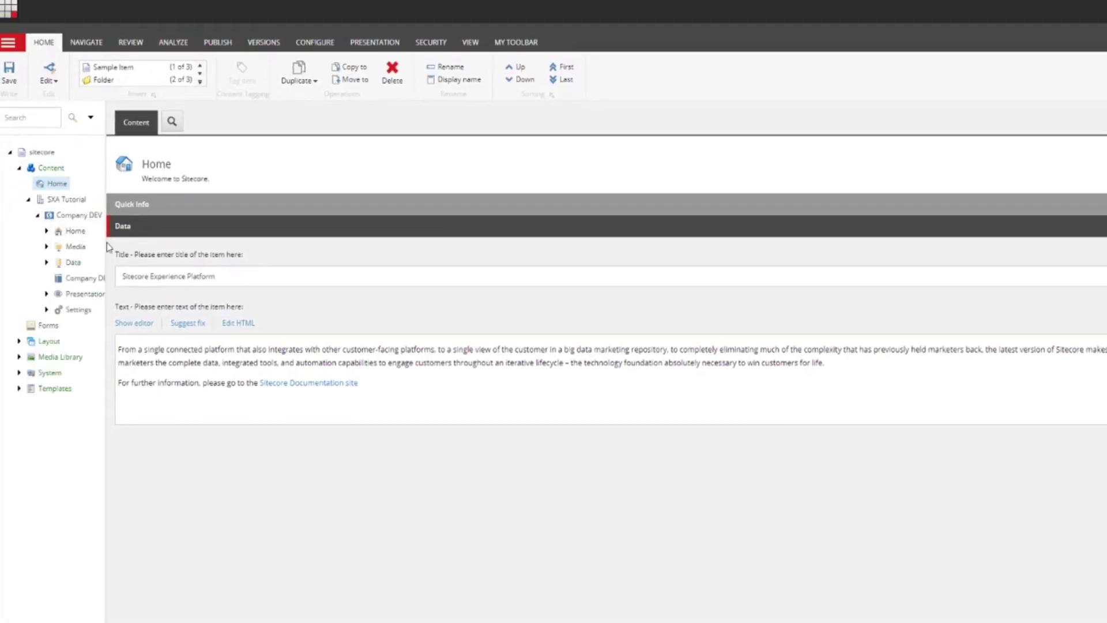
left_click_drag(105, 245, 183, 252)
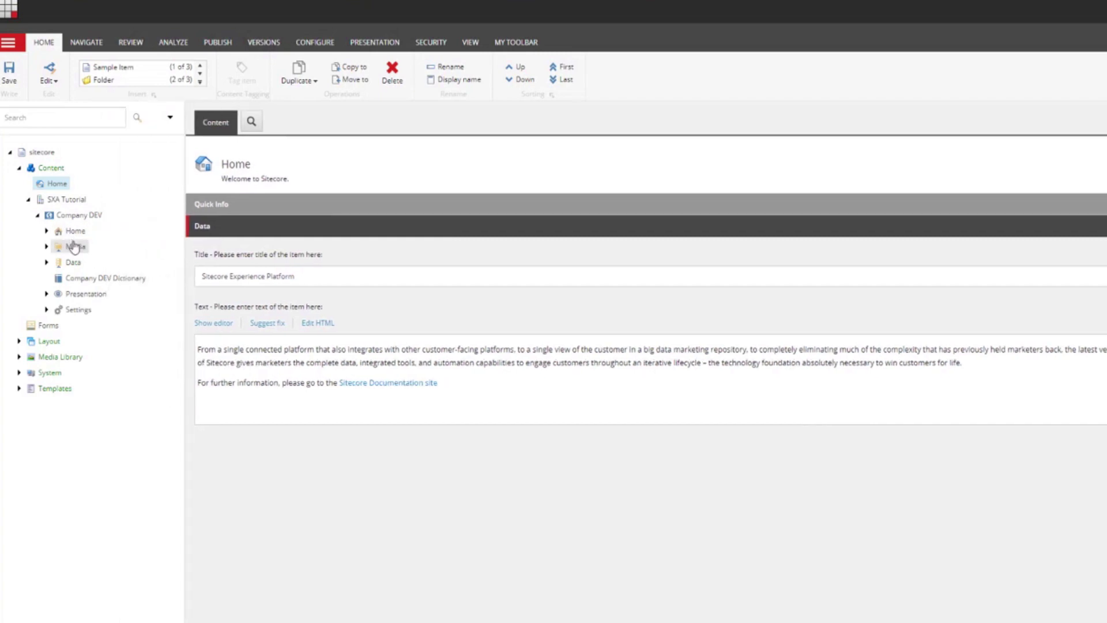
left_click(47, 230)
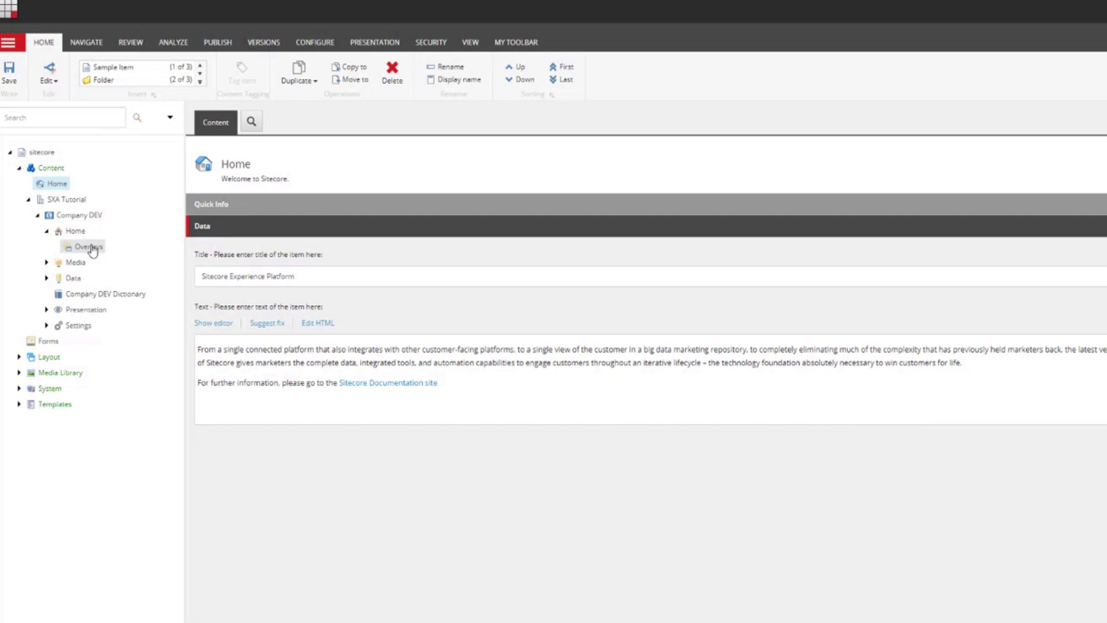
left_click(47, 263)
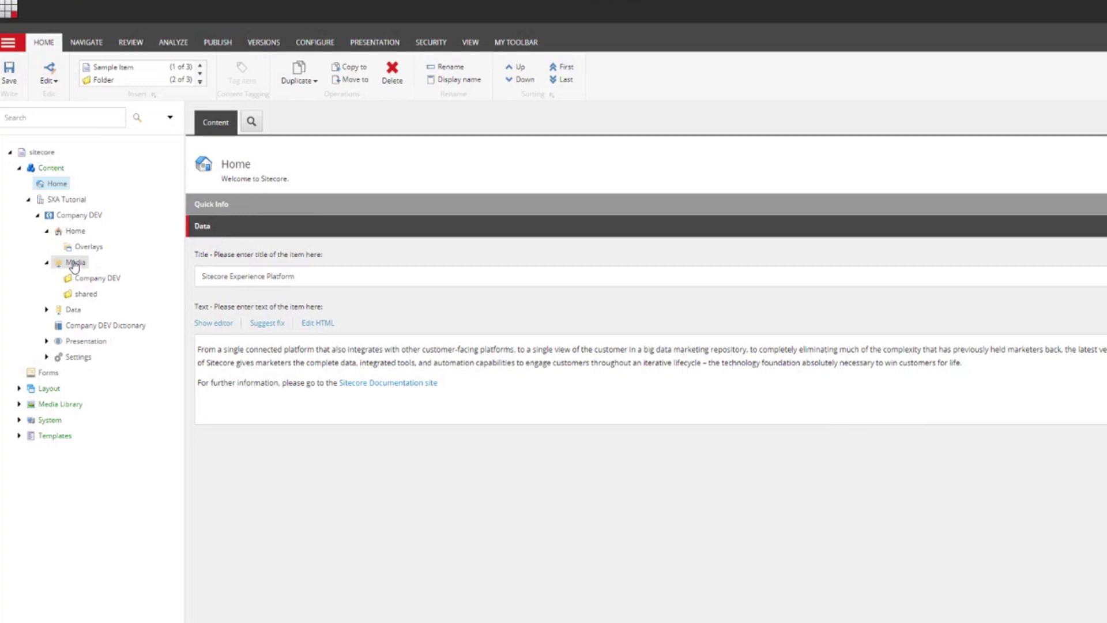
left_click(46, 309)
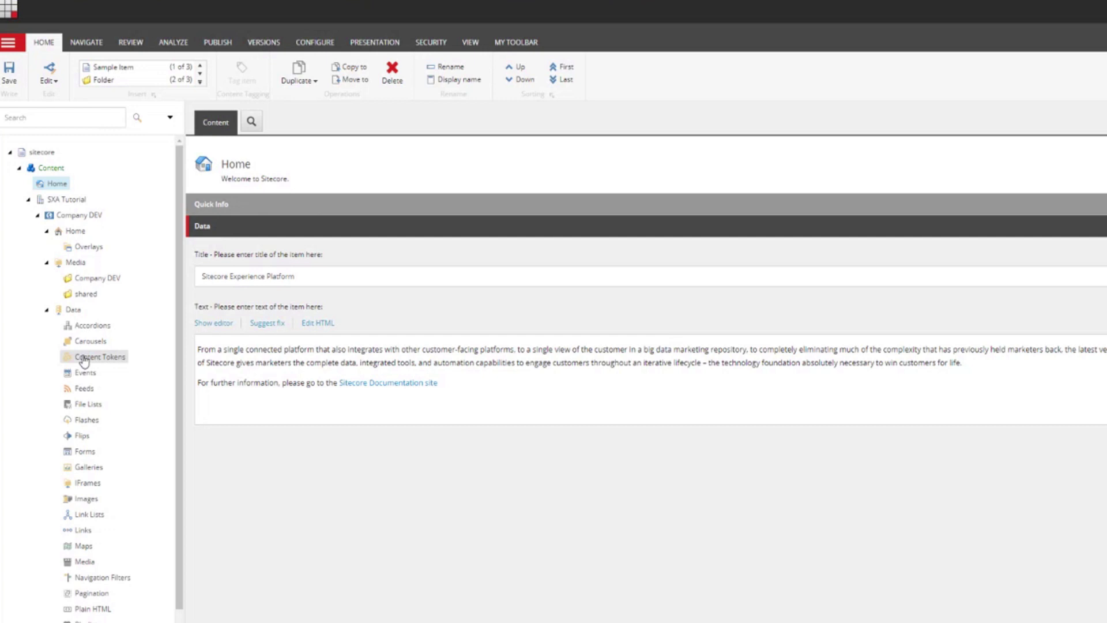
left_click(46, 310)
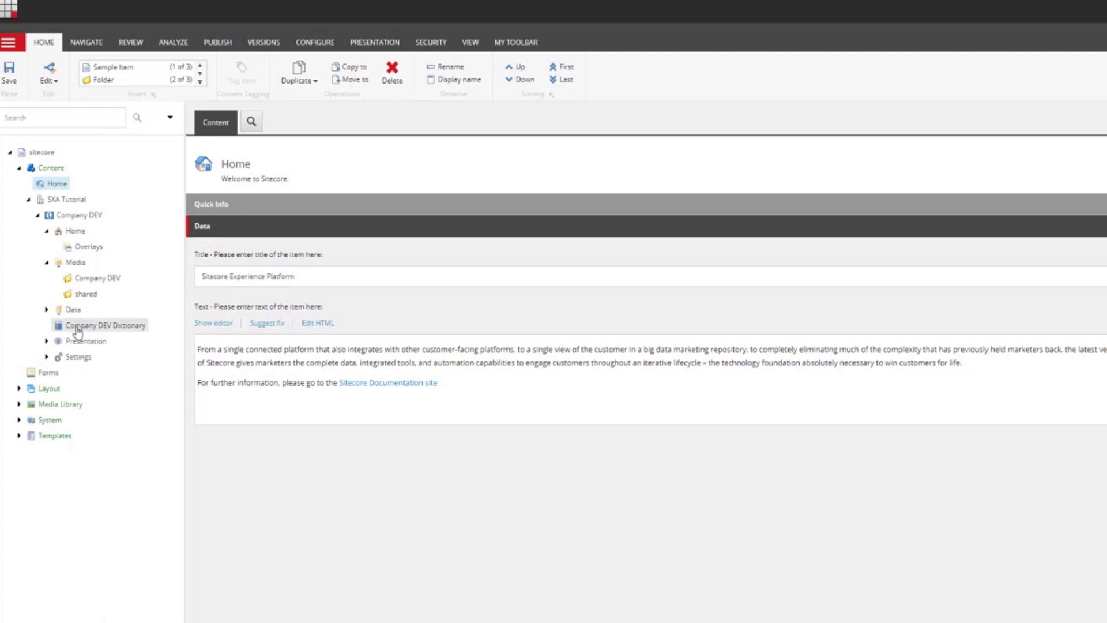
left_click(48, 341)
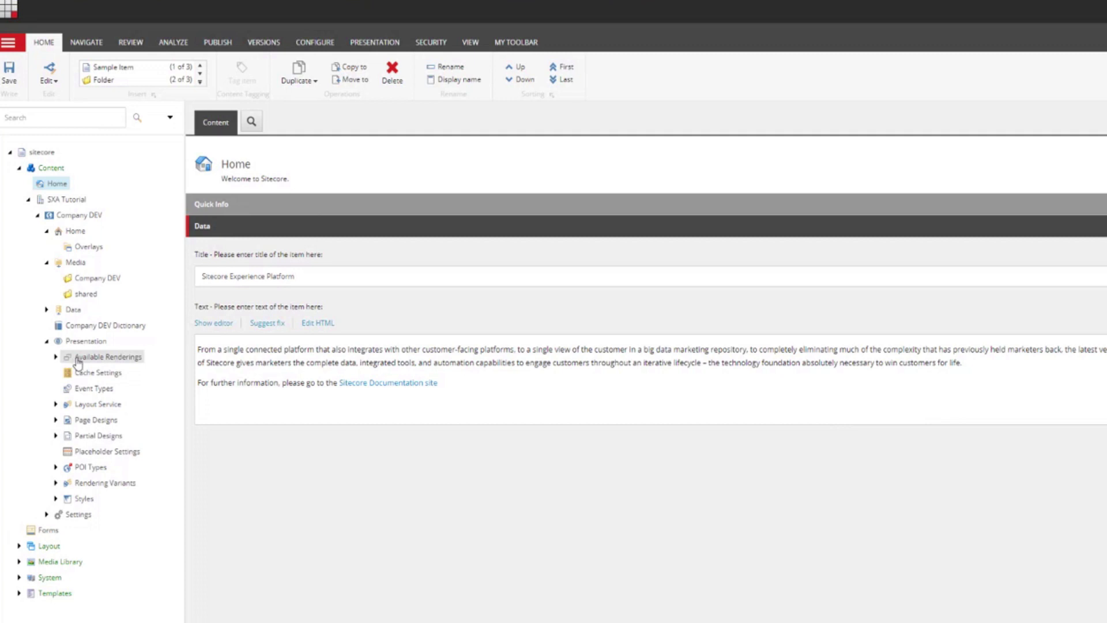
left_click(47, 341)
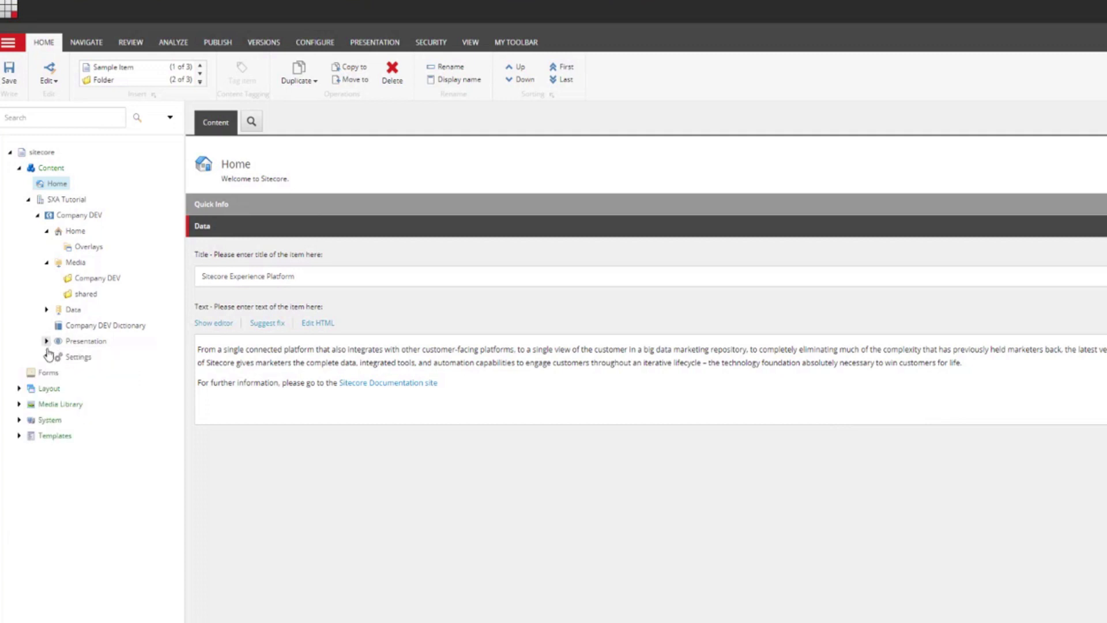
left_click(47, 356)
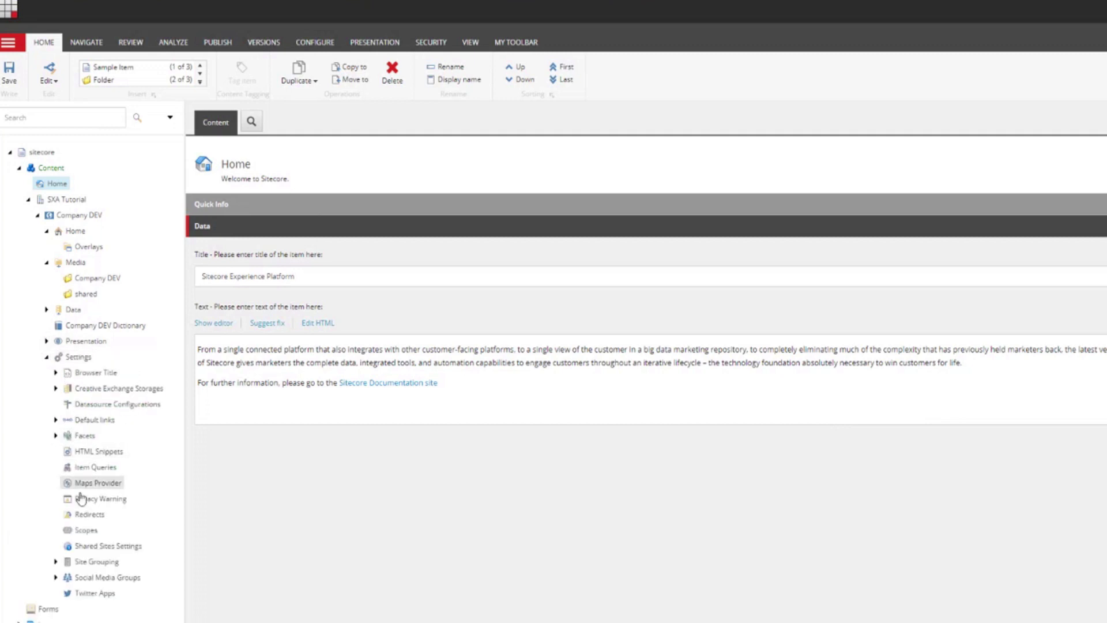
left_click(56, 561)
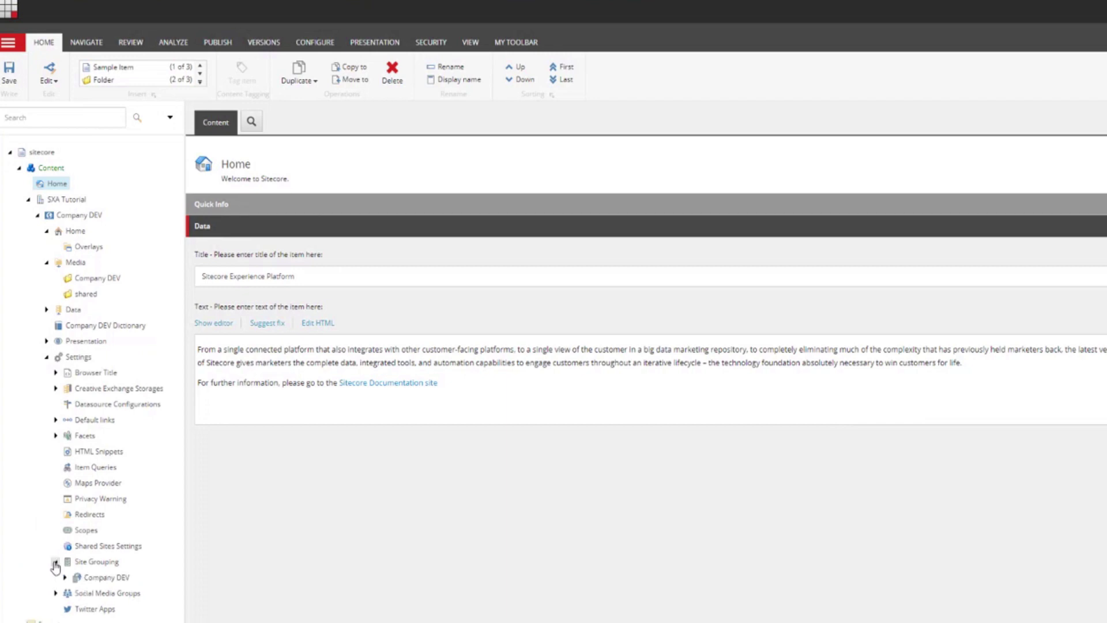
left_click(88, 578)
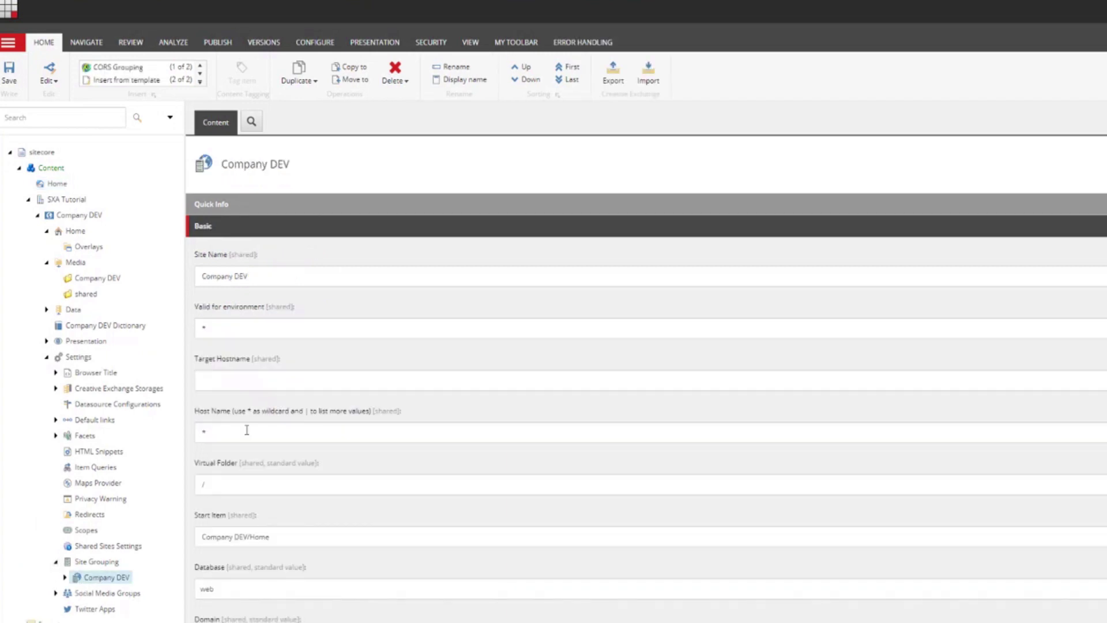
left_click(227, 433)
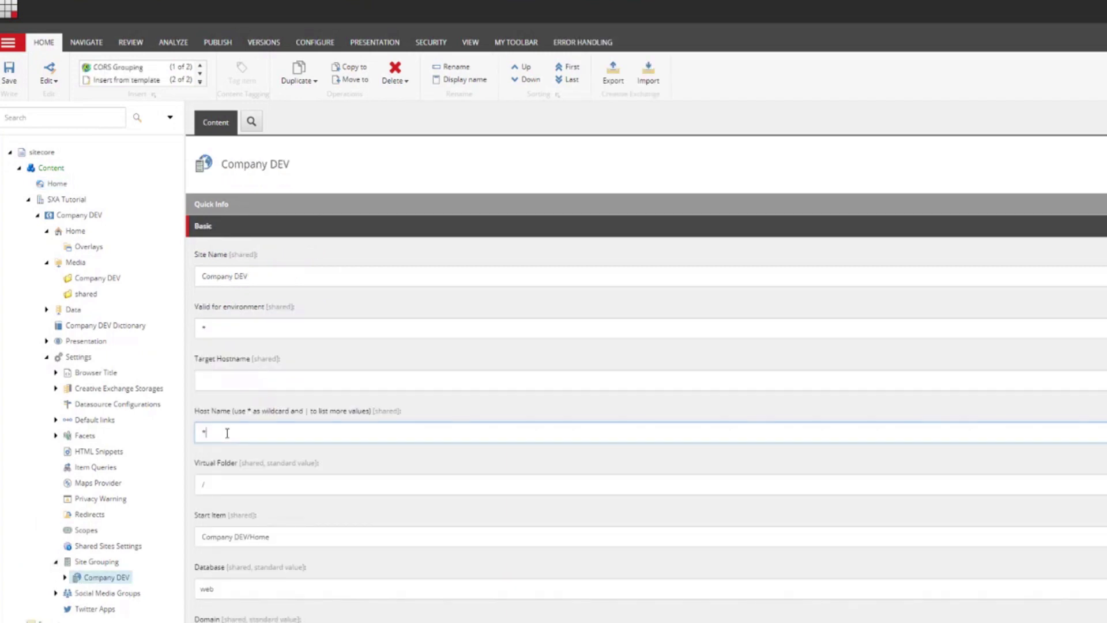